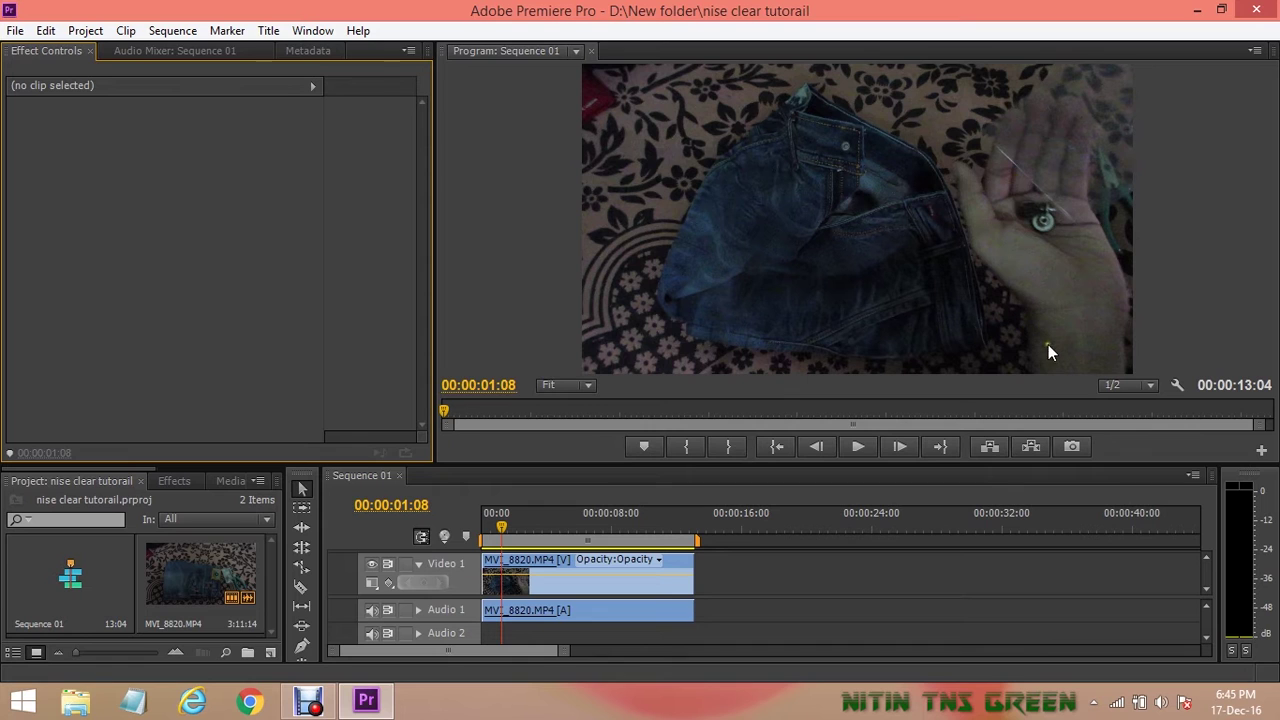
# Step: Scrub to 00:00:03:10, search 'redu' in Effects, and drag Neat Video Reduce noise onto MVI_8820.MP4
pyautogui.moveTo(504, 524); pyautogui.dragTo(579, 524)
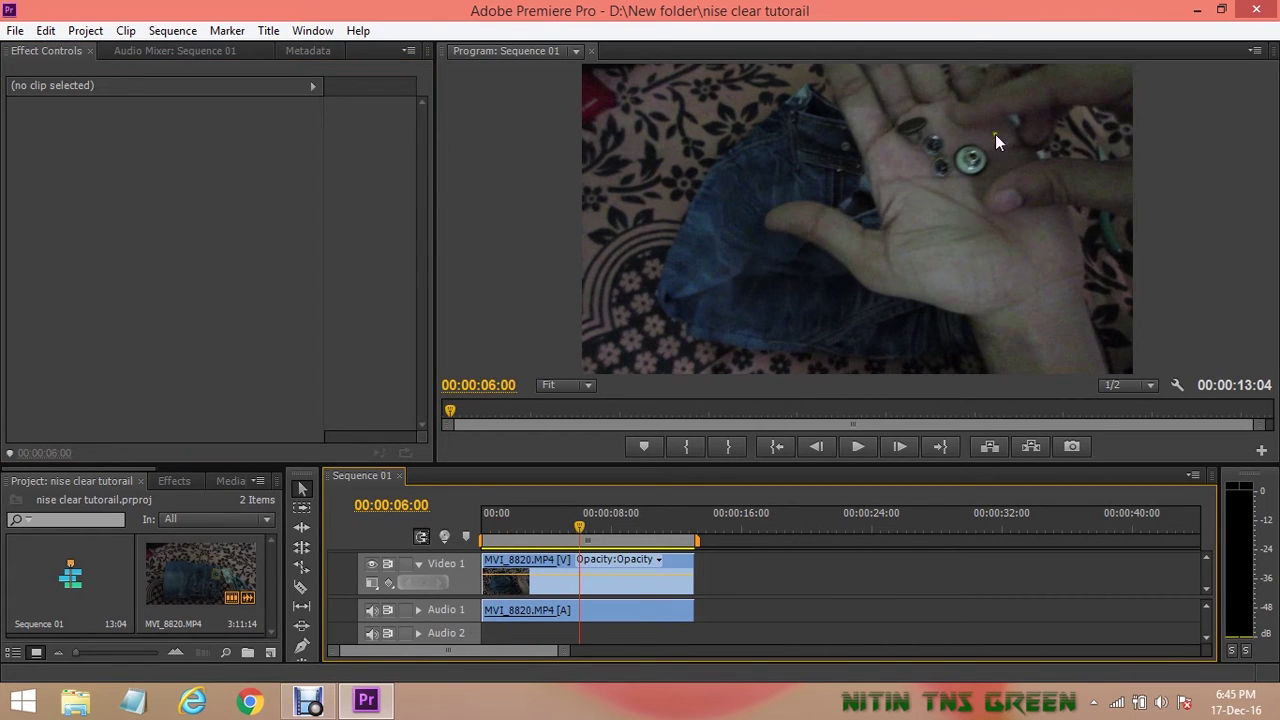
pyautogui.moveTo(583, 518); pyautogui.dragTo(540, 527)
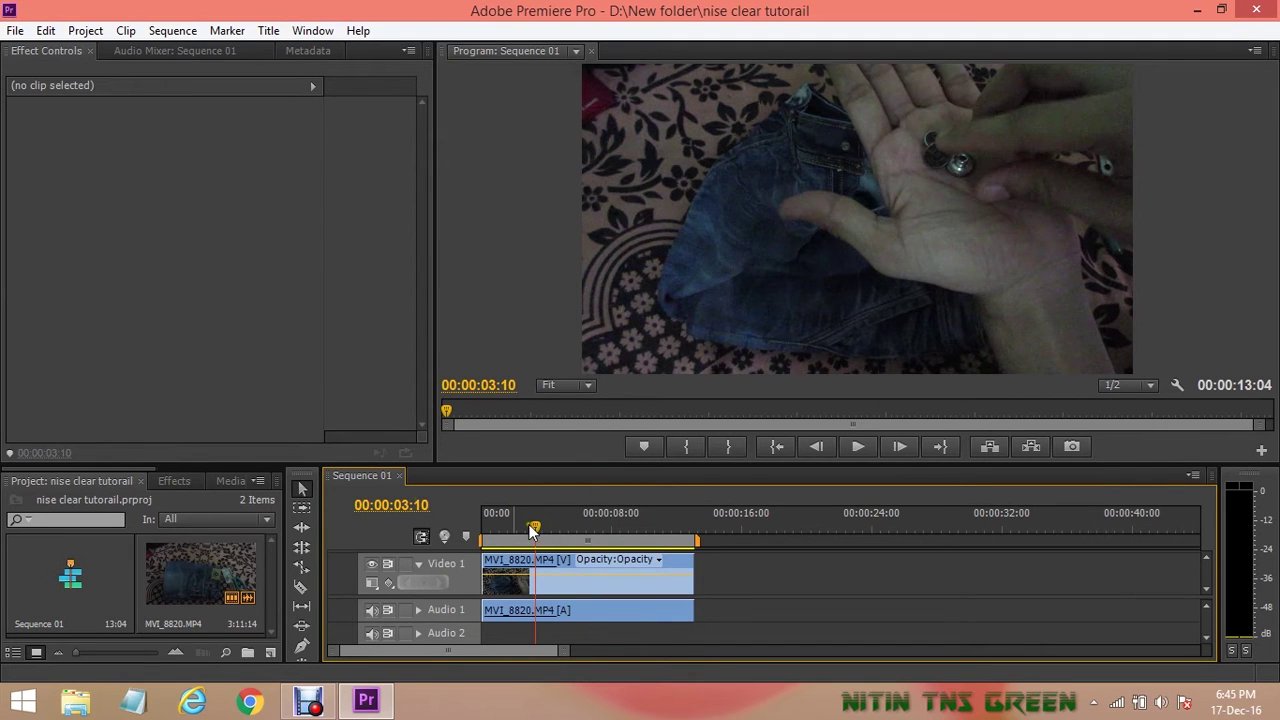
pyautogui.click(162, 483)
pyautogui.click(83, 506)
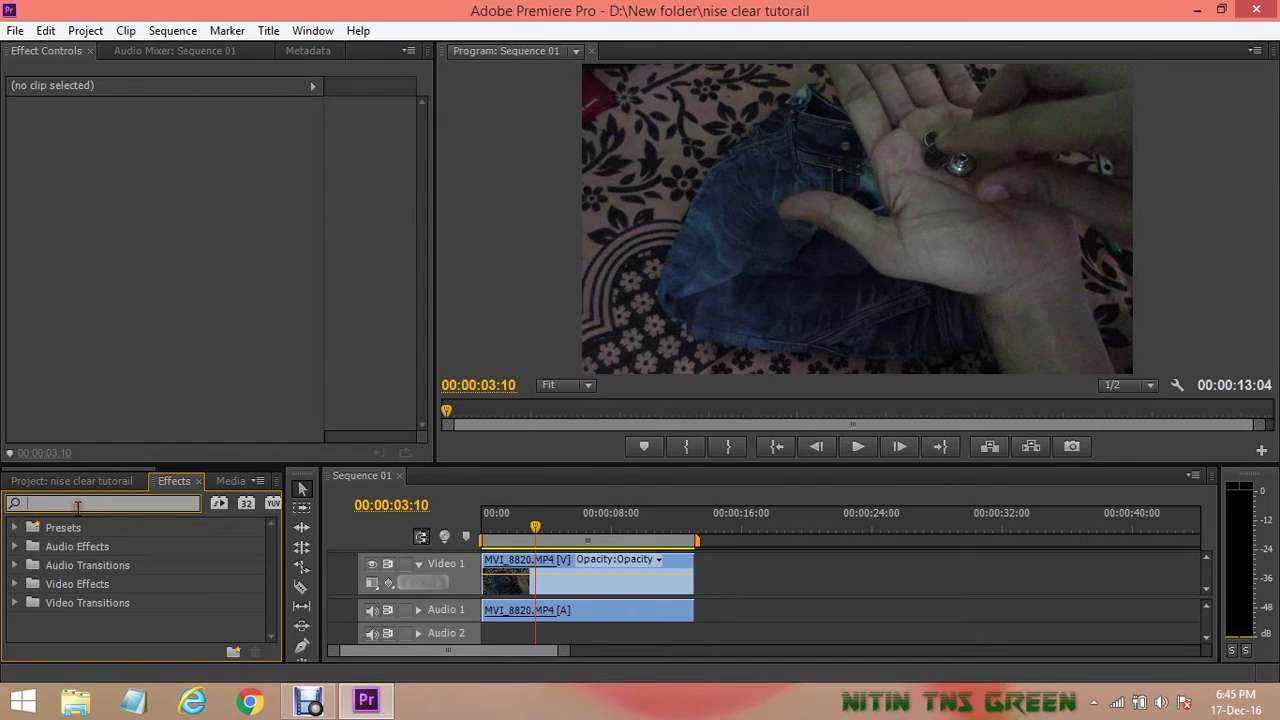
pyautogui.write('redu')
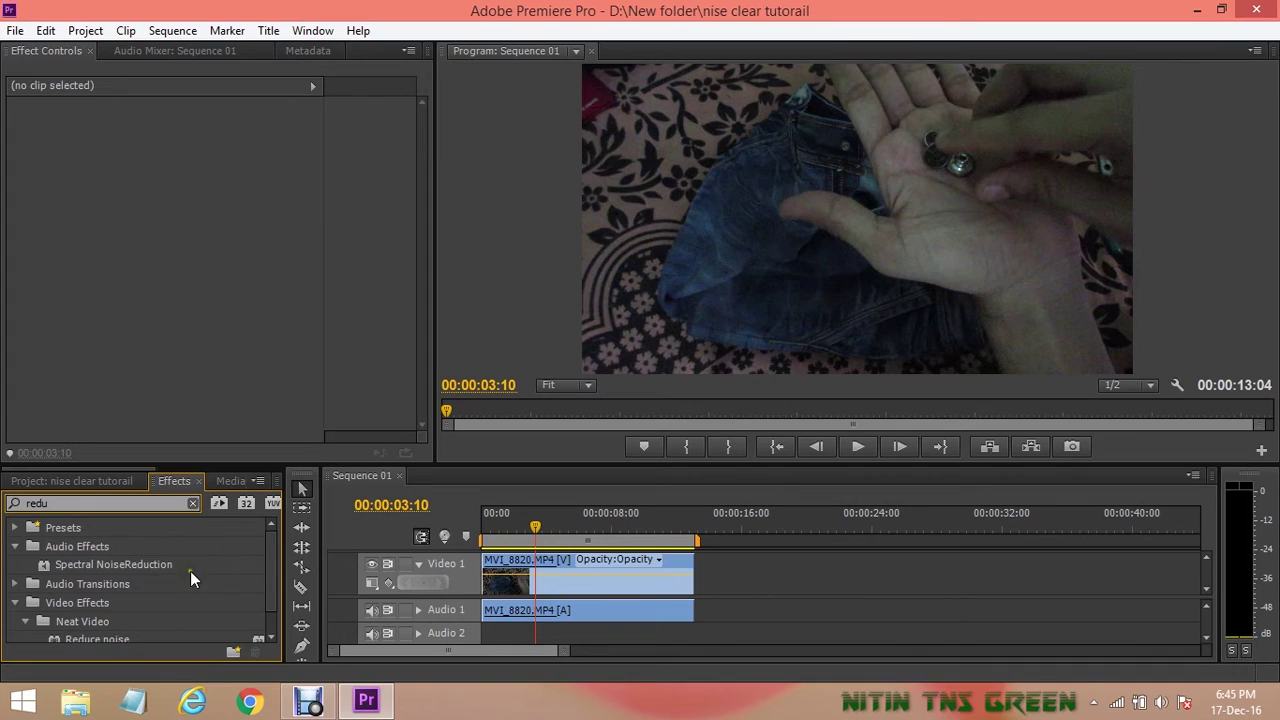
pyautogui.scroll(-1, 196, 564)
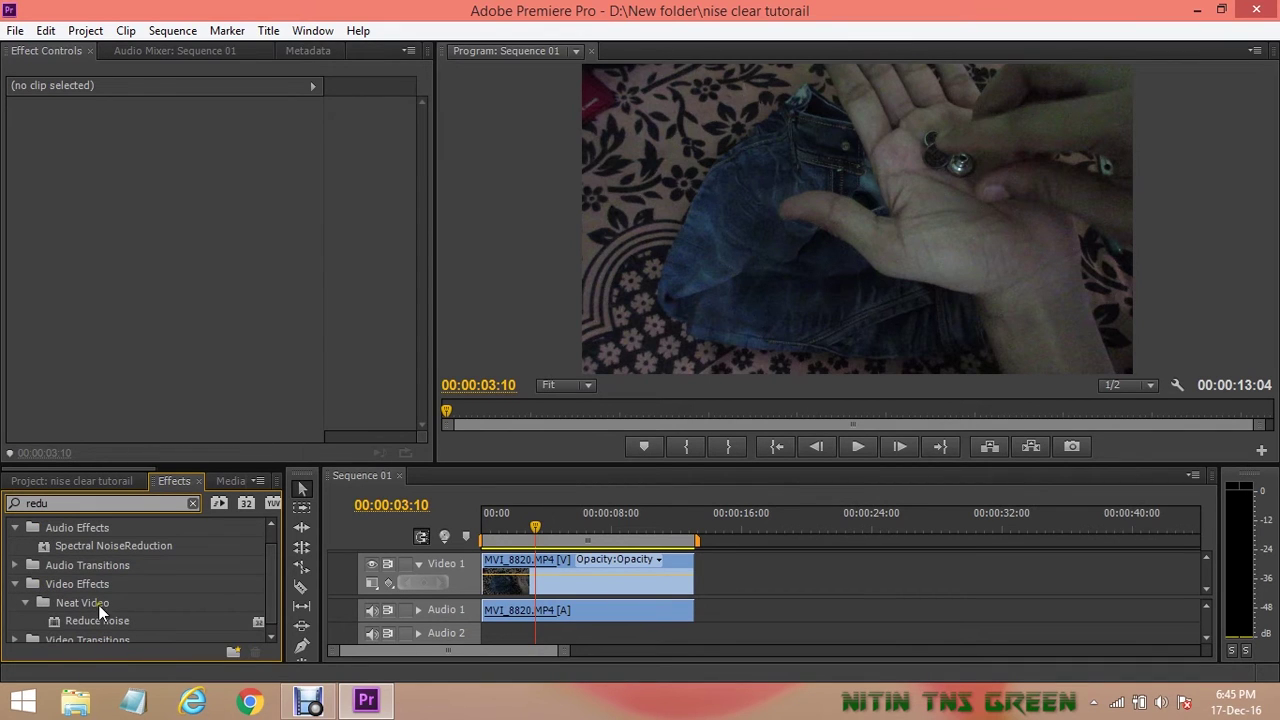
pyautogui.moveTo(78, 619); pyautogui.dragTo(506, 572)
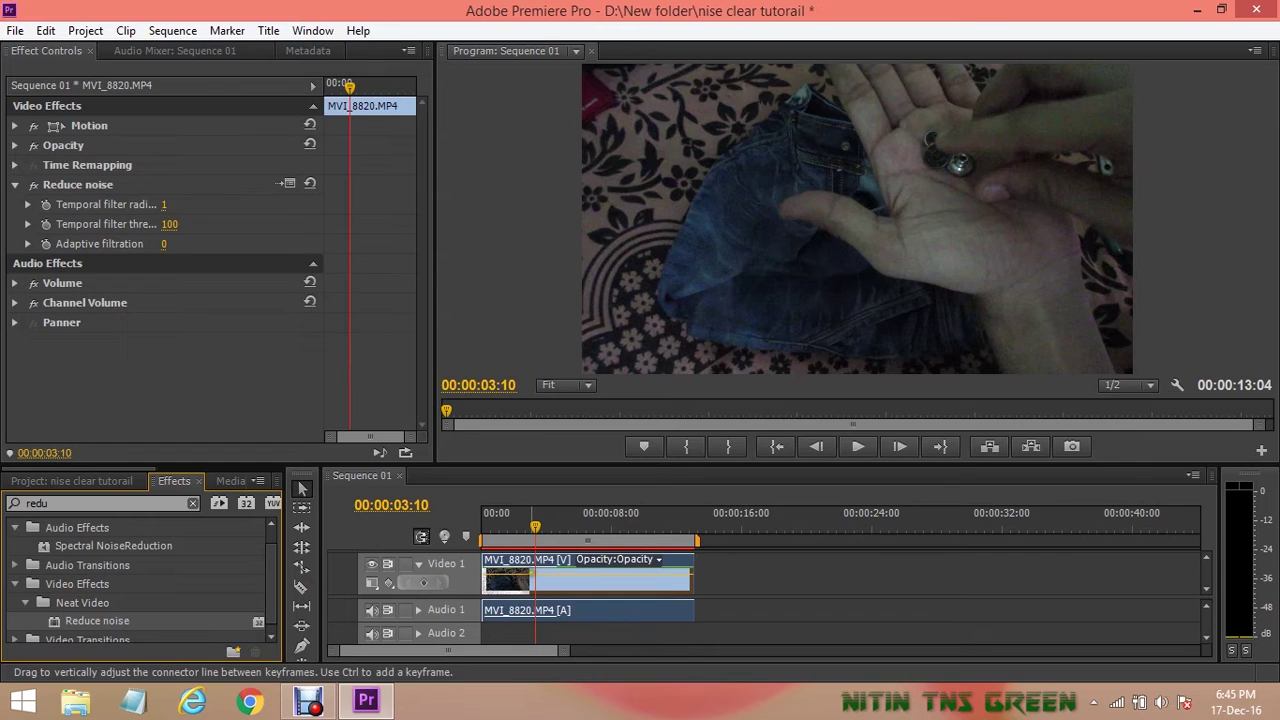
pyautogui.click(283, 183)
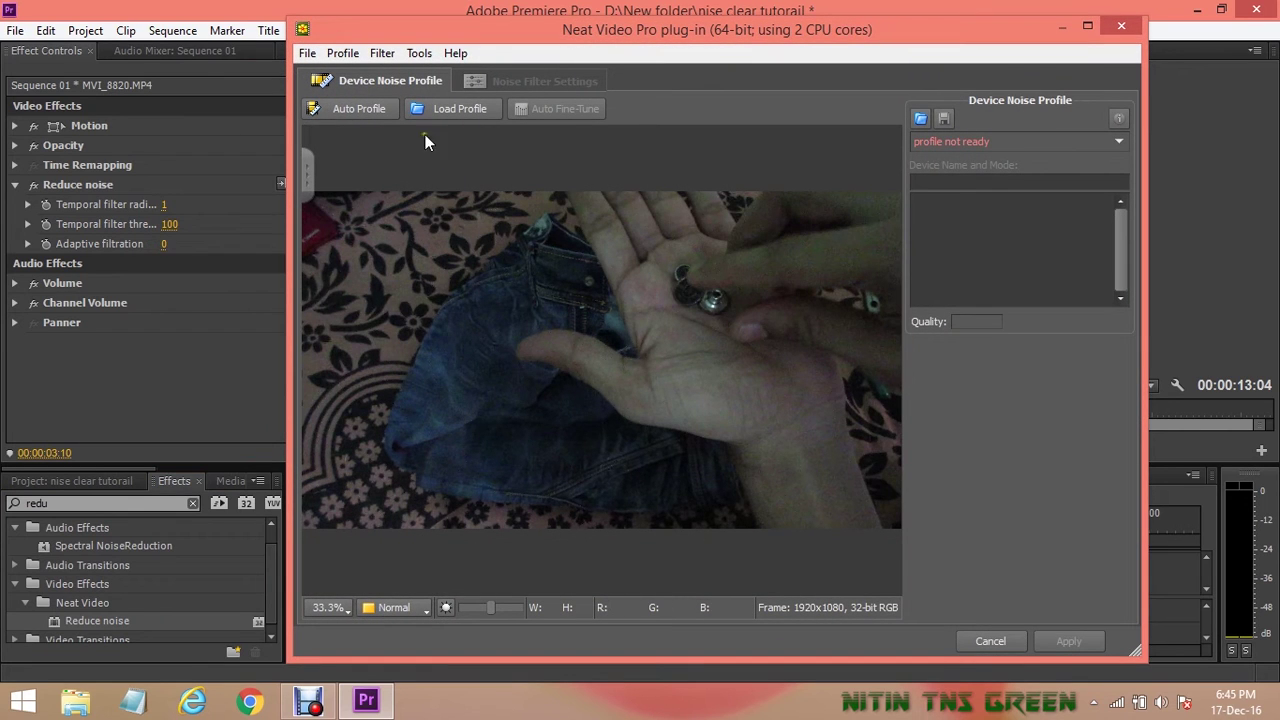
pyautogui.click(369, 108)
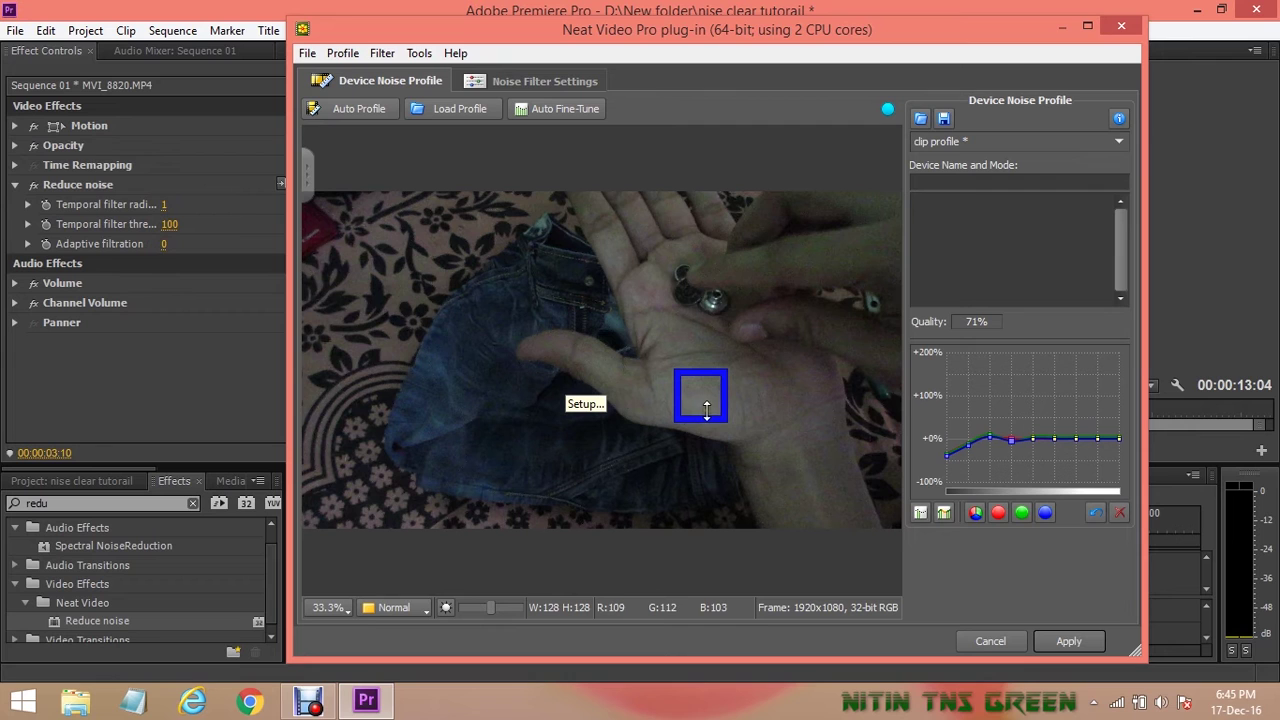
pyautogui.moveTo(703, 392); pyautogui.dragTo(738, 514)
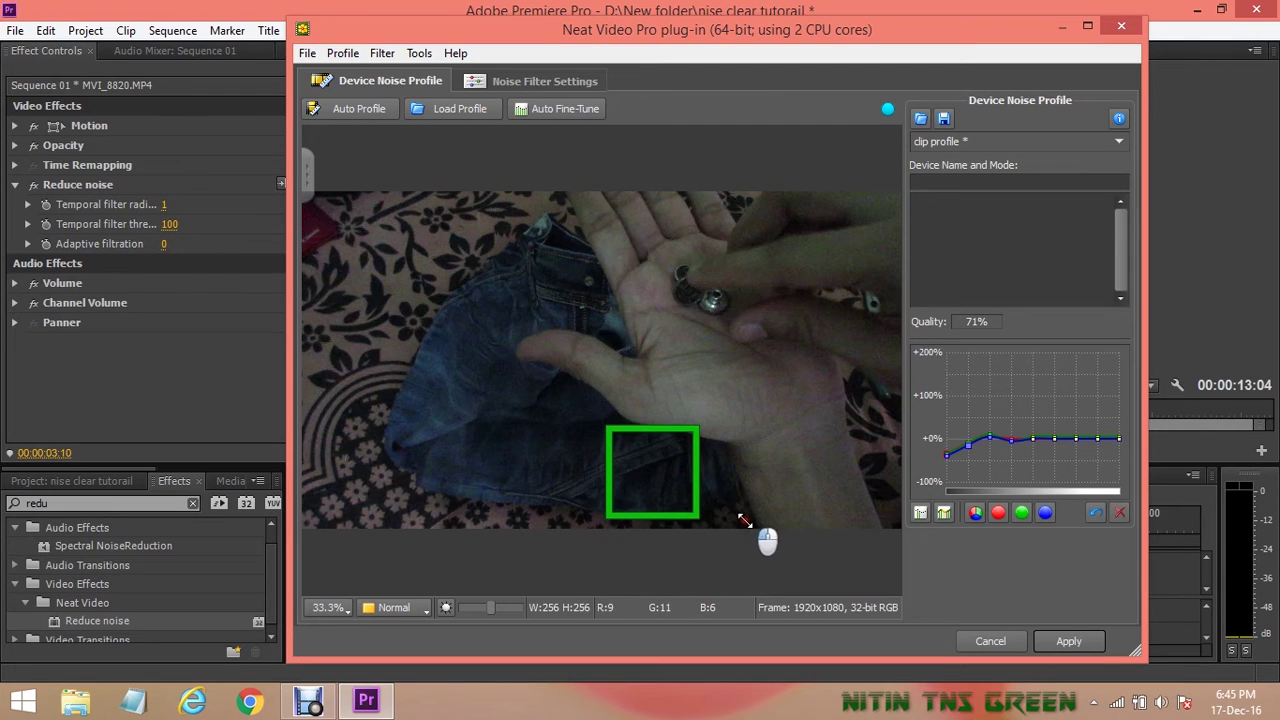
pyautogui.moveTo(660, 462); pyautogui.dragTo(706, 454)
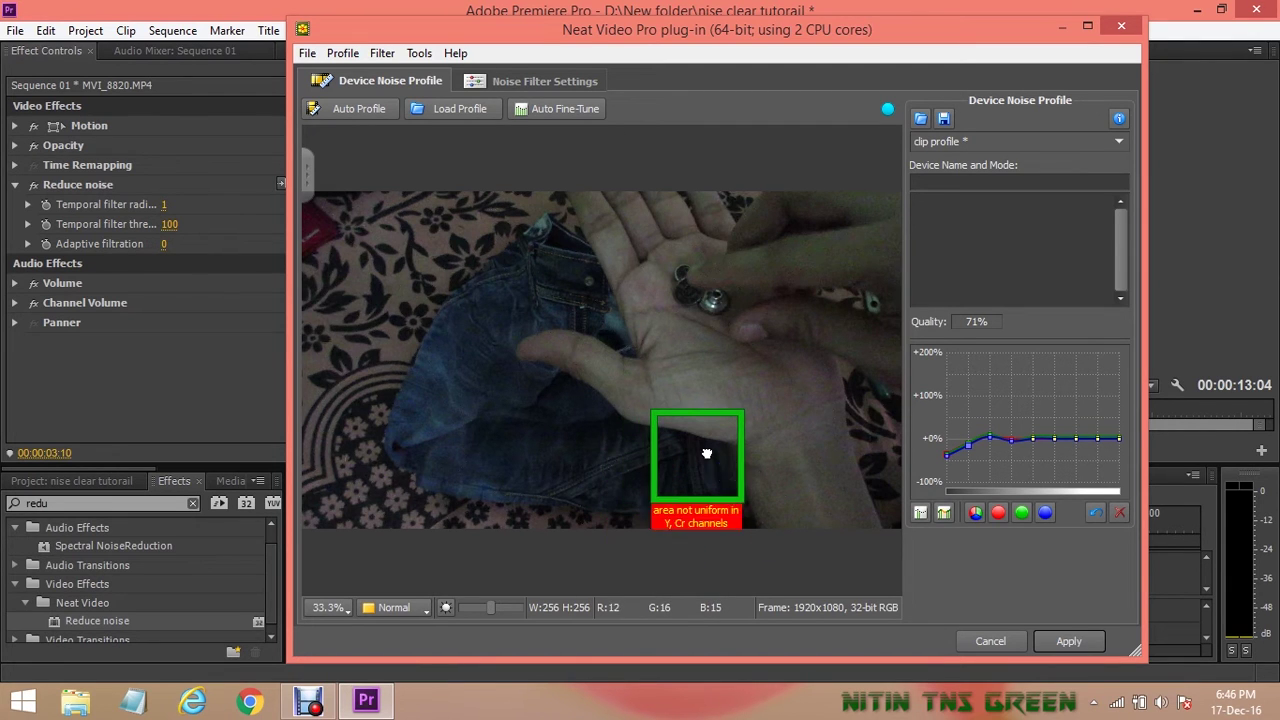
pyautogui.click(384, 109)
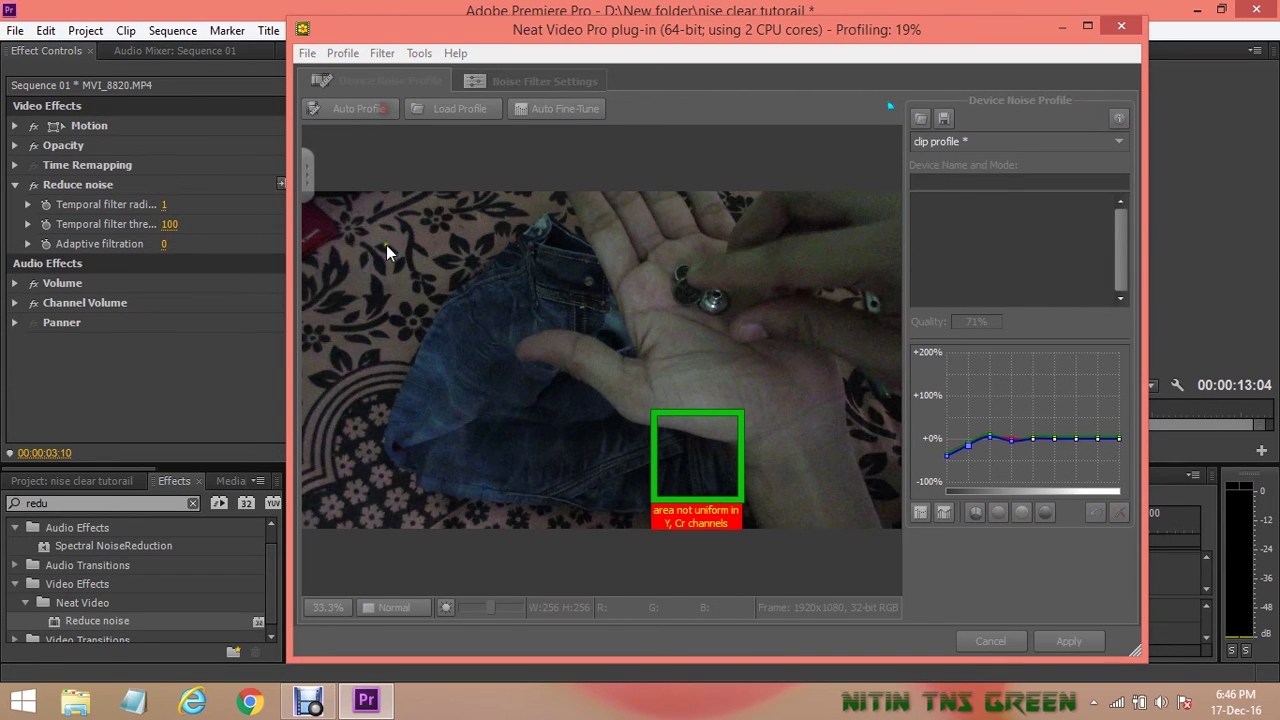
pyautogui.click(527, 79)
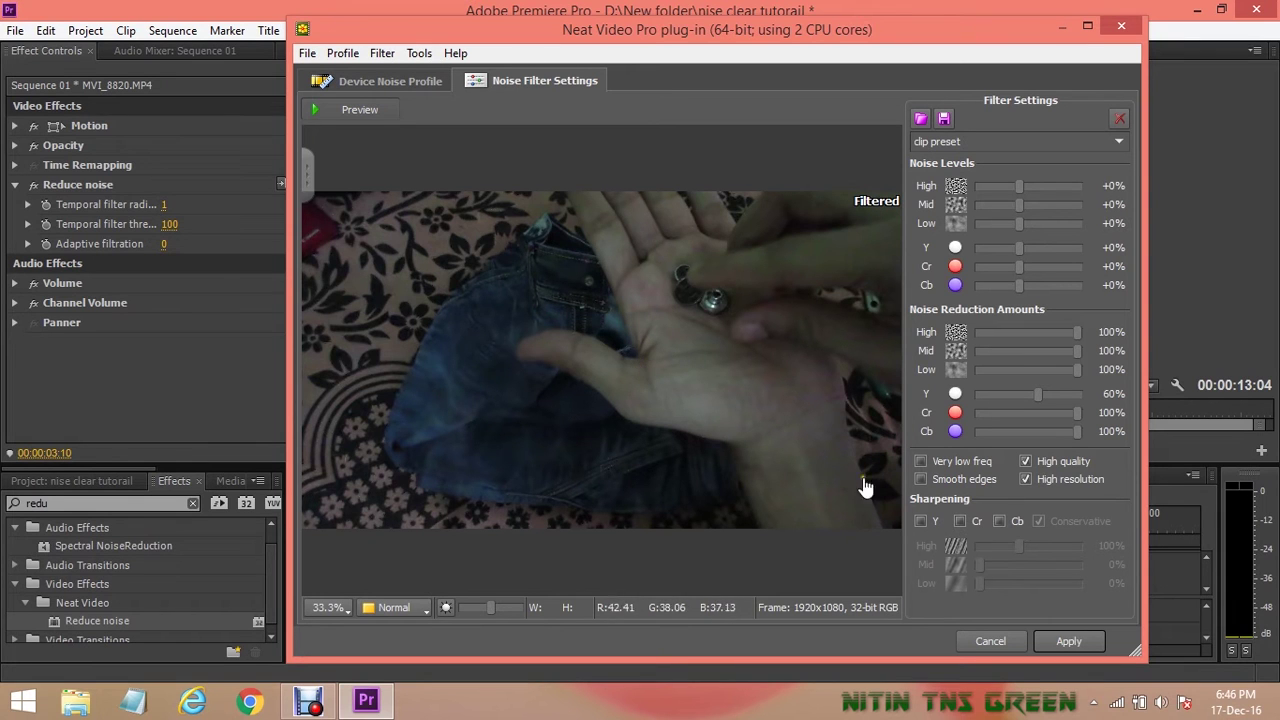
pyautogui.click(1008, 649)
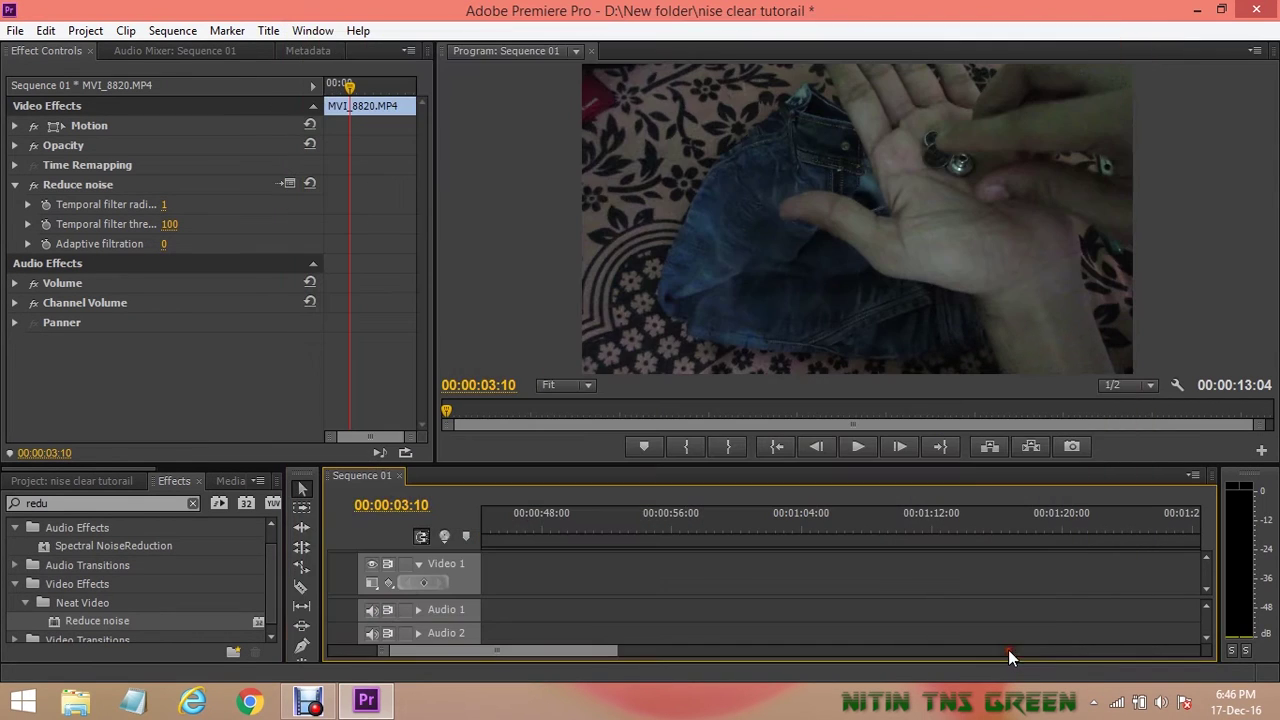
pyautogui.click(285, 185)
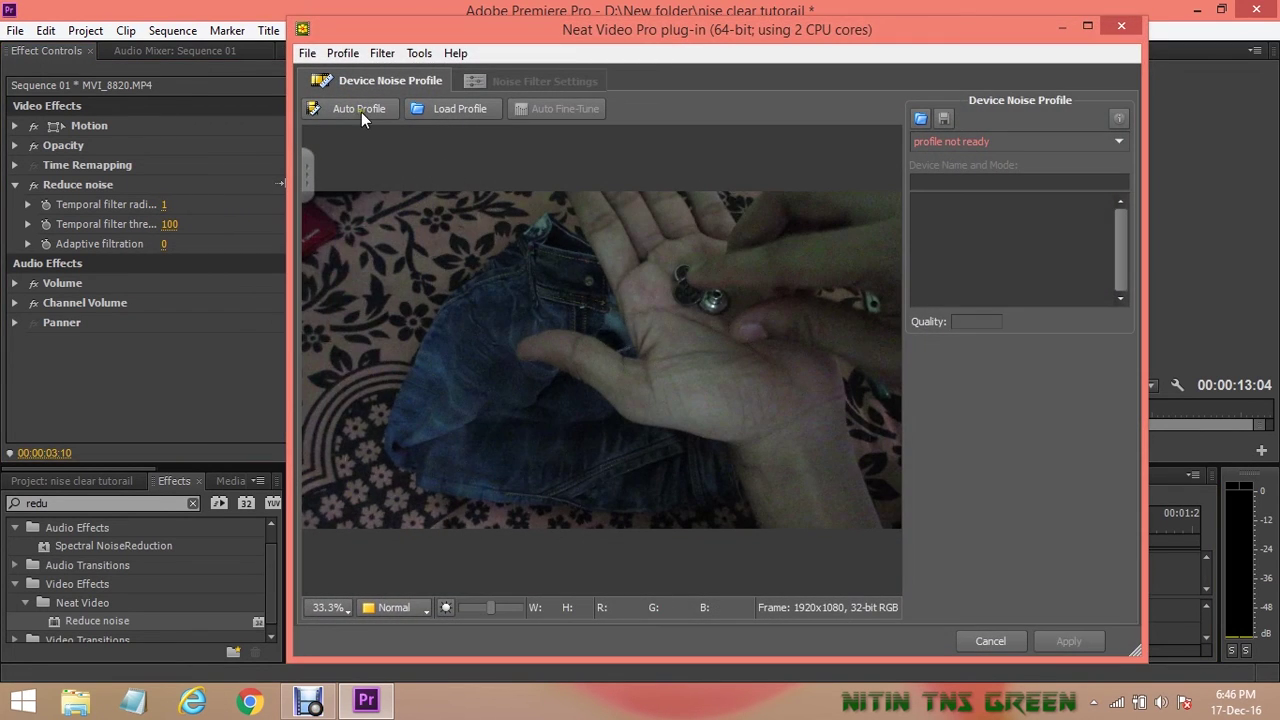
# Step: Run Auto Profile, then compare Original and Filtered previews in Noise Filter Settings
pyautogui.click(361, 112)
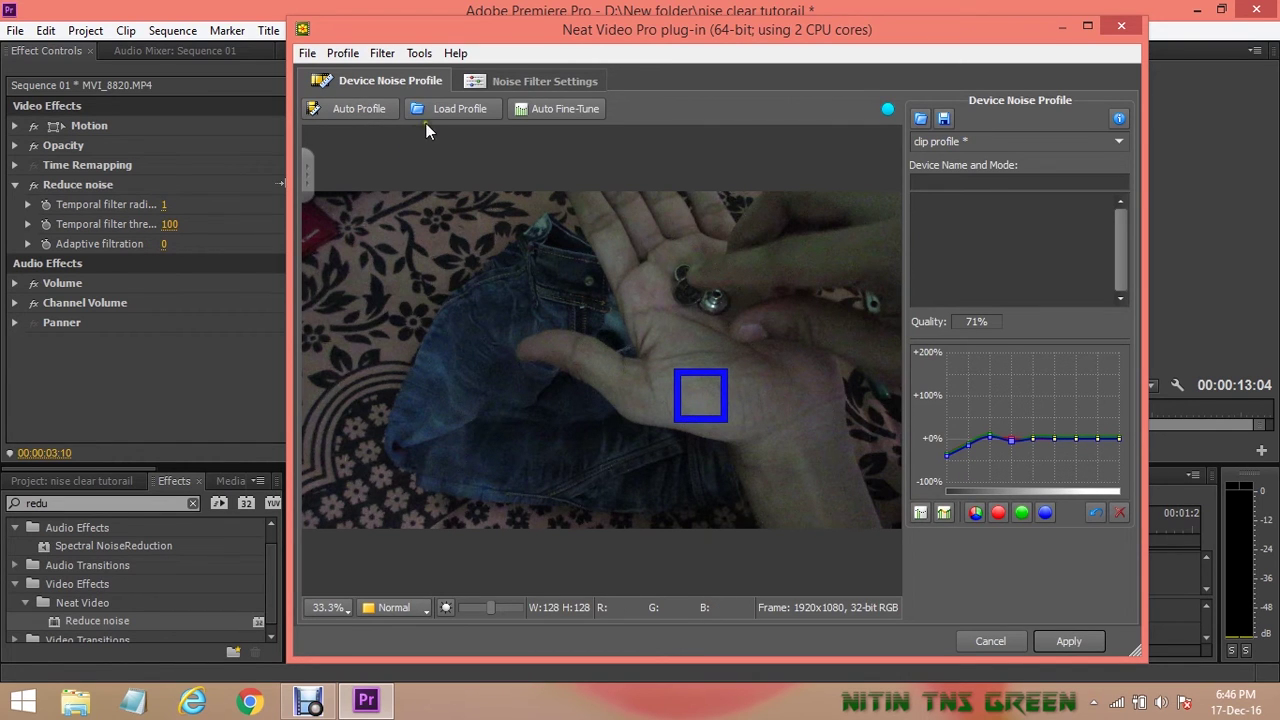
pyautogui.click(510, 78)
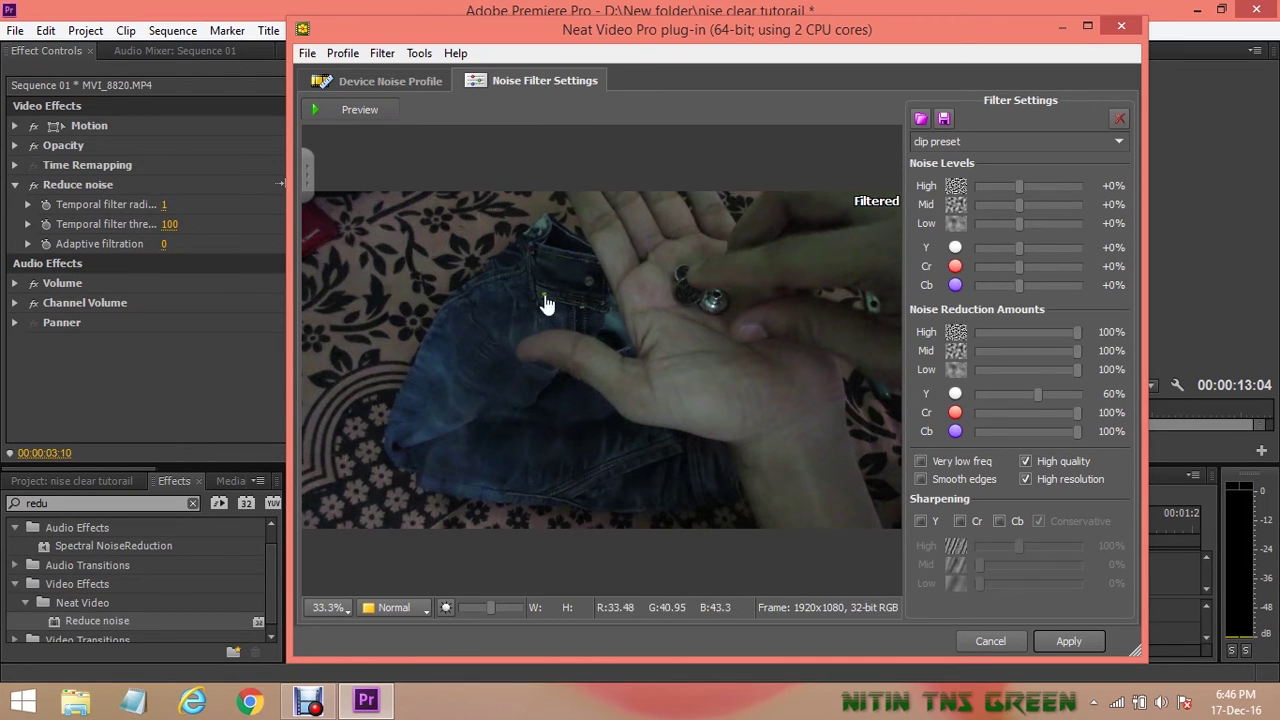
pyautogui.click(371, 112)
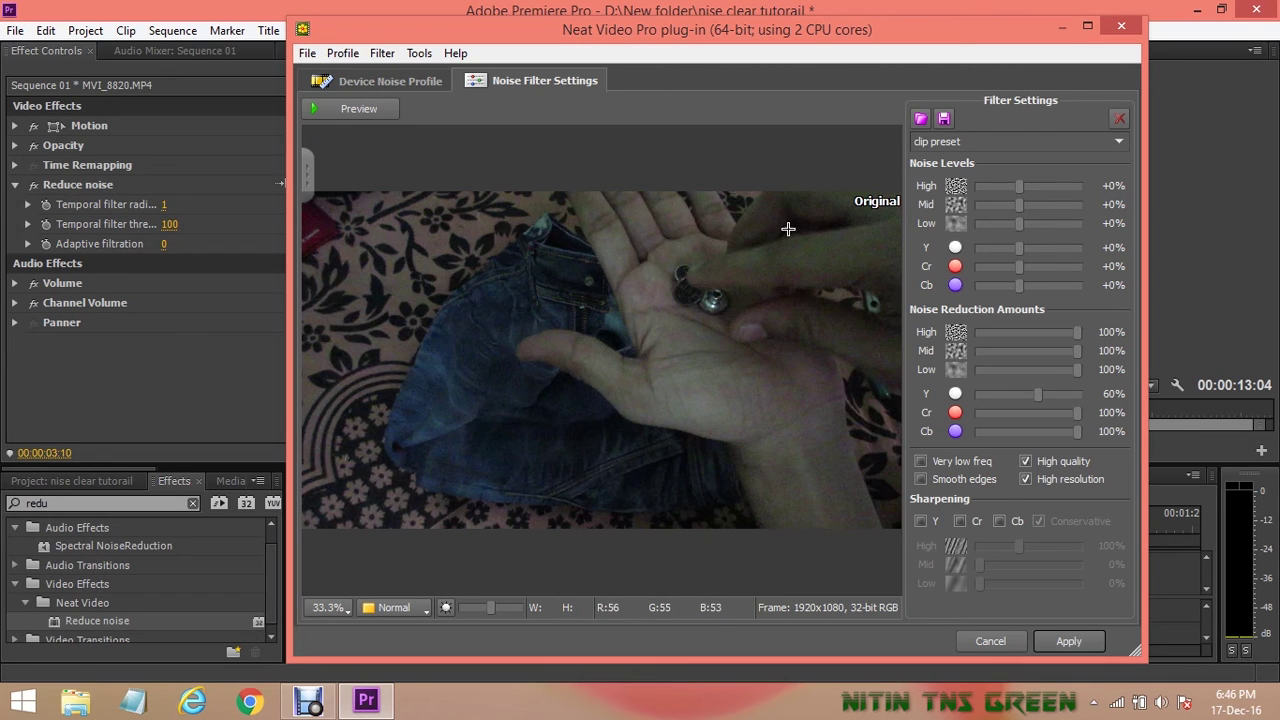
pyautogui.click(362, 110)
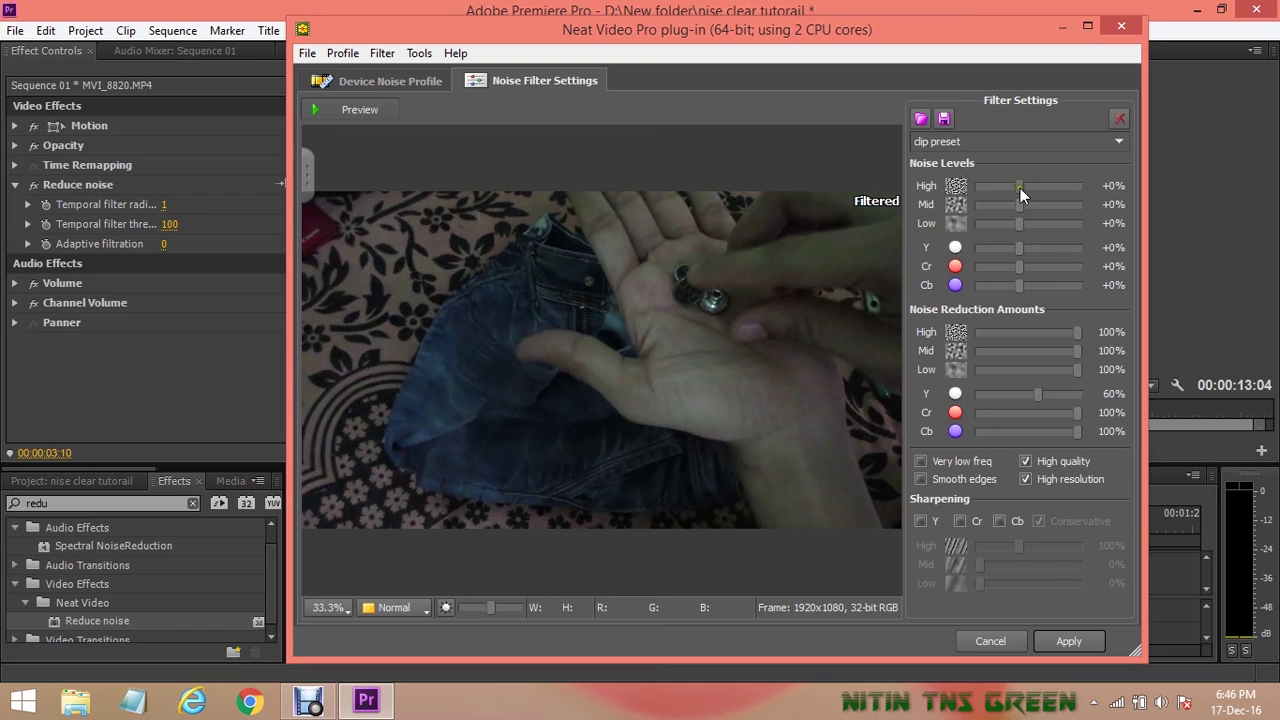
# Step: Set the noise levels to Y -15%, Cr -10% and Cb -5%, leaving High unchanged
pyautogui.moveTo(1020, 188); pyautogui.dragTo(982, 186)
pyautogui.moveTo(980, 186); pyautogui.dragTo(1016, 191)
pyautogui.moveTo(1014, 248); pyautogui.dragTo(1078, 248)
pyautogui.moveTo(1076, 250); pyautogui.dragTo(986, 266)
pyautogui.moveTo(983, 248); pyautogui.dragTo(1016, 292)
pyautogui.moveTo(1016, 290); pyautogui.dragTo(1021, 304)
# Step: Set noise reduction amounts to Low 90% and Y 45%, keeping High at 100%
pyautogui.moveTo(1076, 333); pyautogui.dragTo(918, 345)
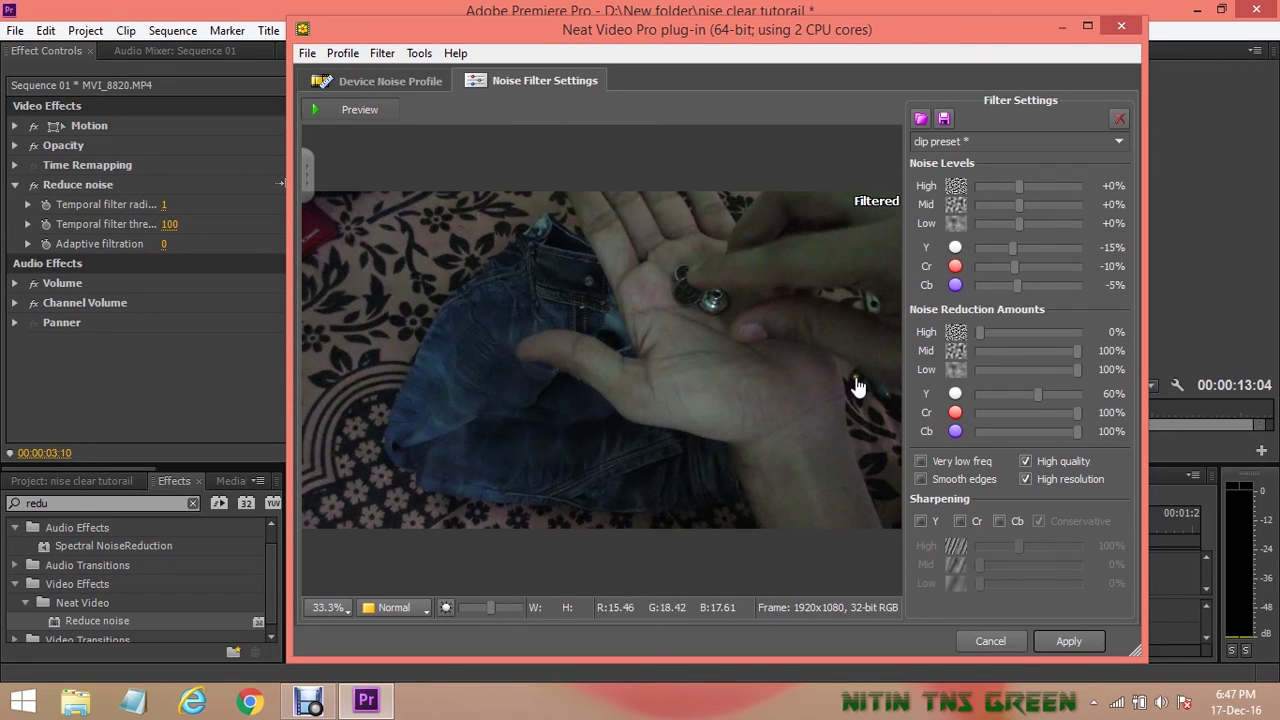
pyautogui.moveTo(981, 333); pyautogui.dragTo(1180, 319)
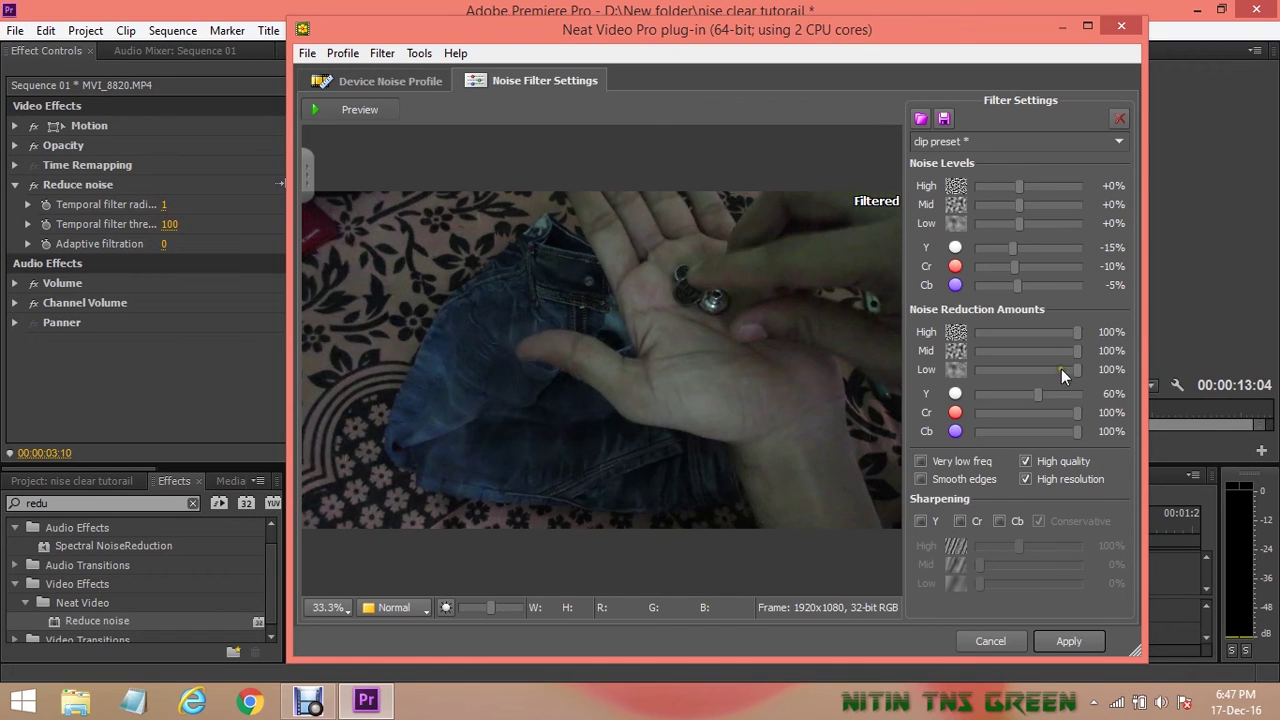
pyautogui.moveTo(1076, 370); pyautogui.dragTo(938, 375)
pyautogui.moveTo(985, 370); pyautogui.dragTo(1129, 370)
pyautogui.moveTo(1077, 370); pyautogui.dragTo(1068, 378)
pyautogui.moveTo(1032, 395); pyautogui.dragTo(902, 407)
pyautogui.moveTo(977, 394); pyautogui.dragTo(1088, 396)
pyautogui.moveTo(1076, 394); pyautogui.dragTo(1024, 396)
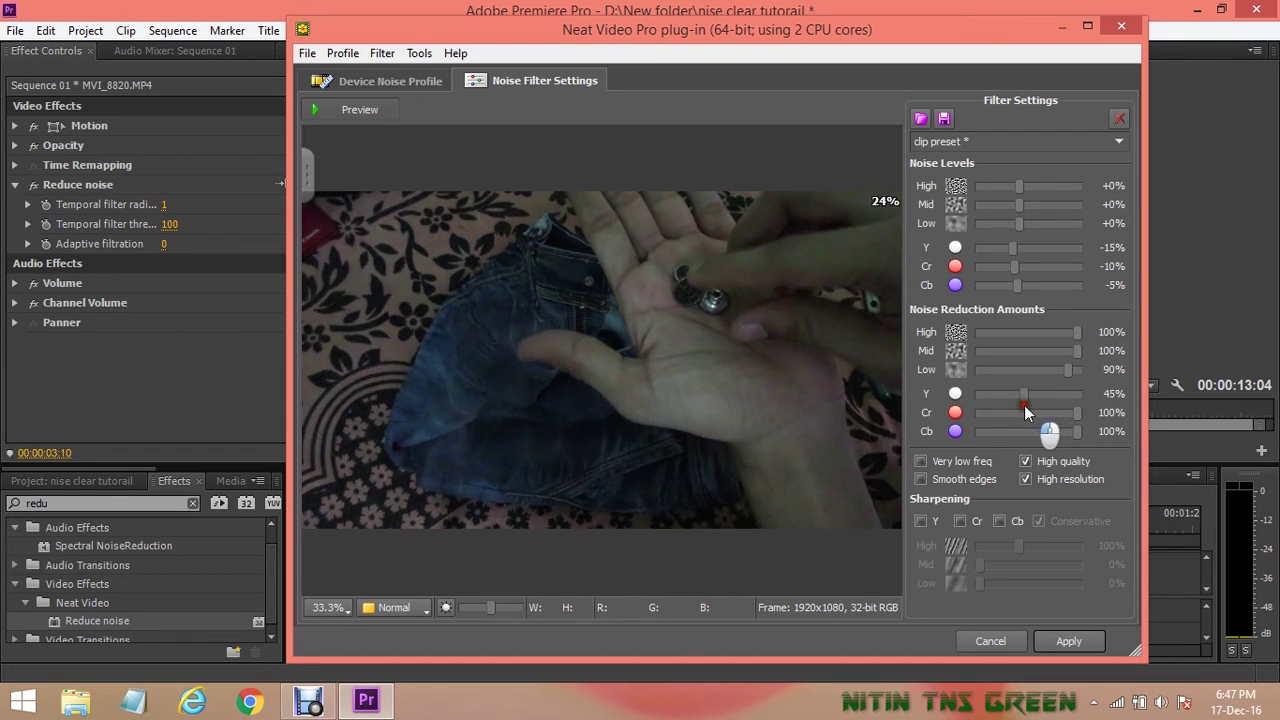
# Step: Enable Very low freq and Smooth edges, and turn on Y, Cr and Cb sharpening
pyautogui.click(1077, 411)
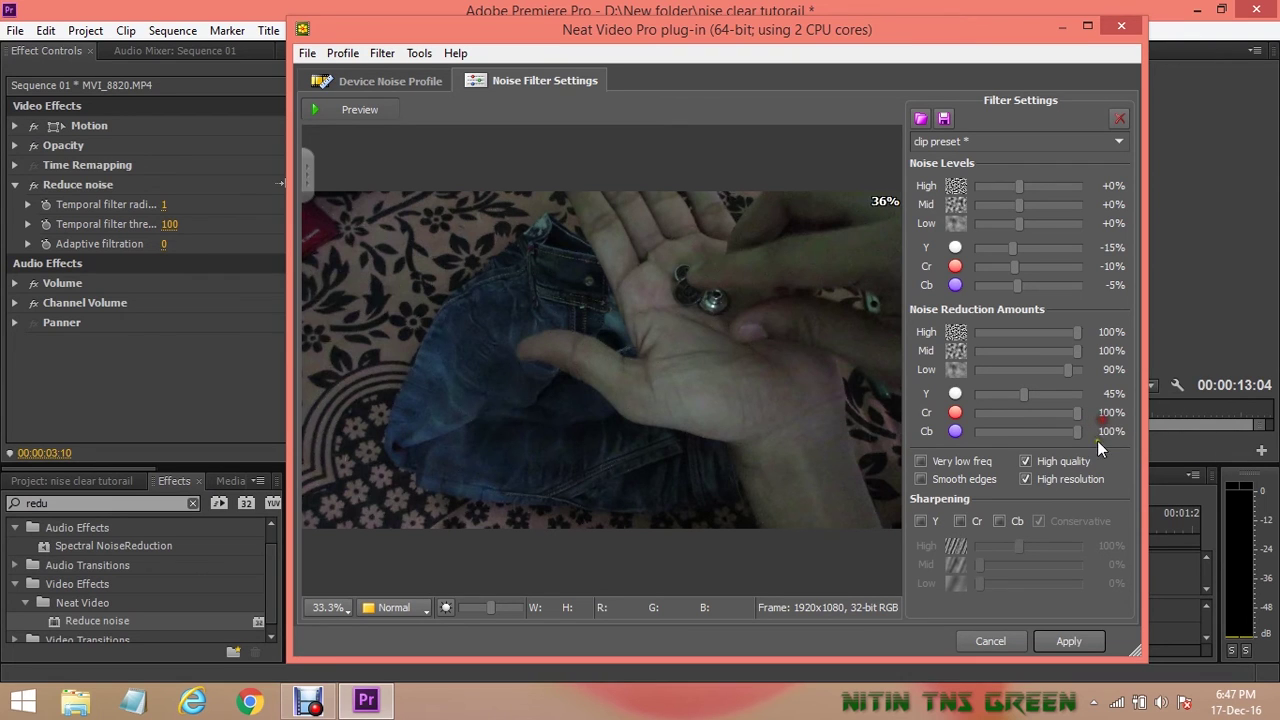
pyautogui.click(921, 461)
pyautogui.click(920, 479)
pyautogui.click(920, 521)
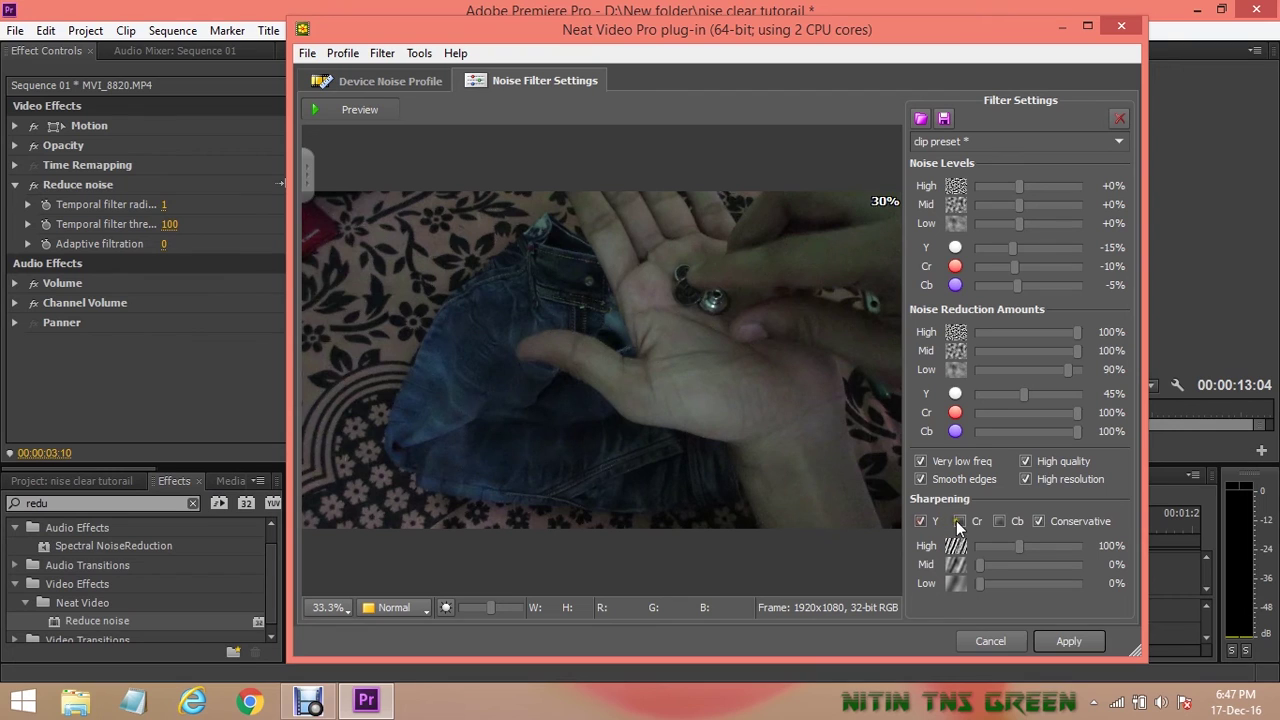
pyautogui.click(960, 521)
pyautogui.click(999, 521)
# Step: Set sharpening Mid to 35% and Low to 40%, ease High down slightly, and apply
pyautogui.moveTo(1020, 548); pyautogui.dragTo(1084, 544)
pyautogui.moveTo(1074, 547); pyautogui.dragTo(1069, 545)
pyautogui.moveTo(1073, 548); pyautogui.dragTo(1057, 552)
pyautogui.moveTo(984, 565); pyautogui.dragTo(1110, 572)
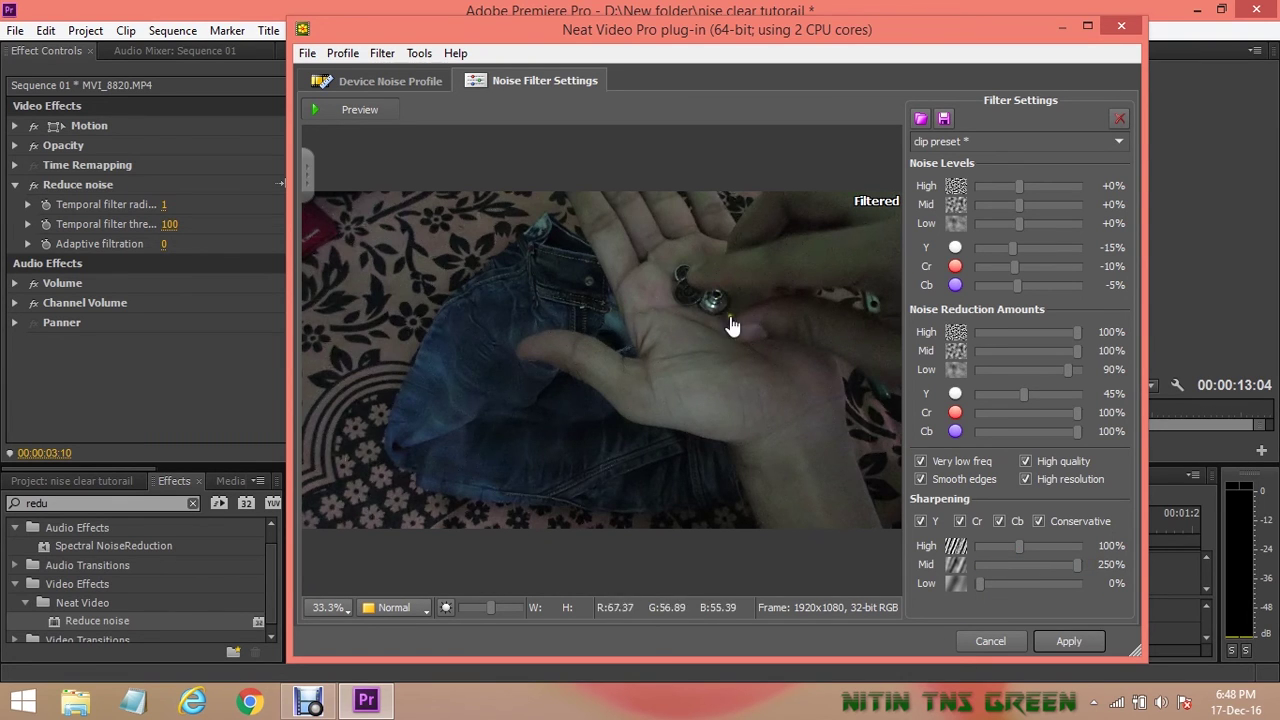
pyautogui.moveTo(1075, 567); pyautogui.dragTo(992, 572)
pyautogui.moveTo(978, 583); pyautogui.dragTo(1139, 596)
pyautogui.moveTo(1076, 583); pyautogui.dragTo(996, 592)
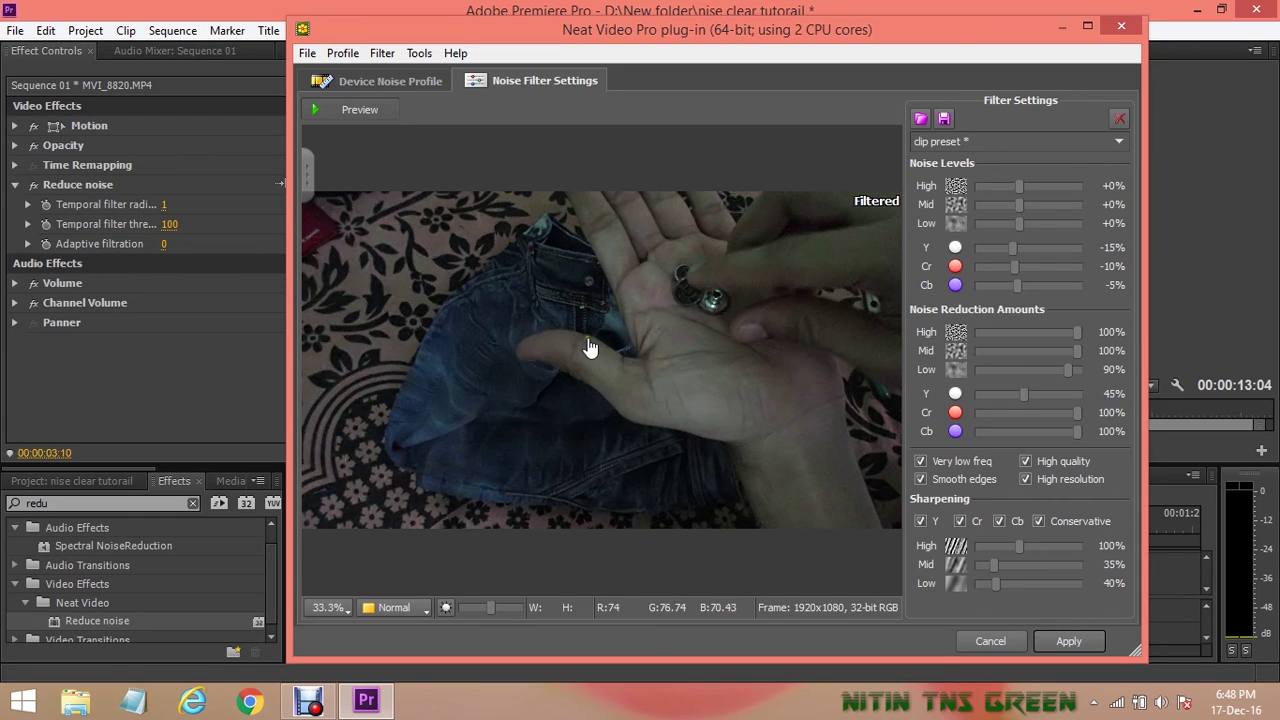
pyautogui.click(1068, 641)
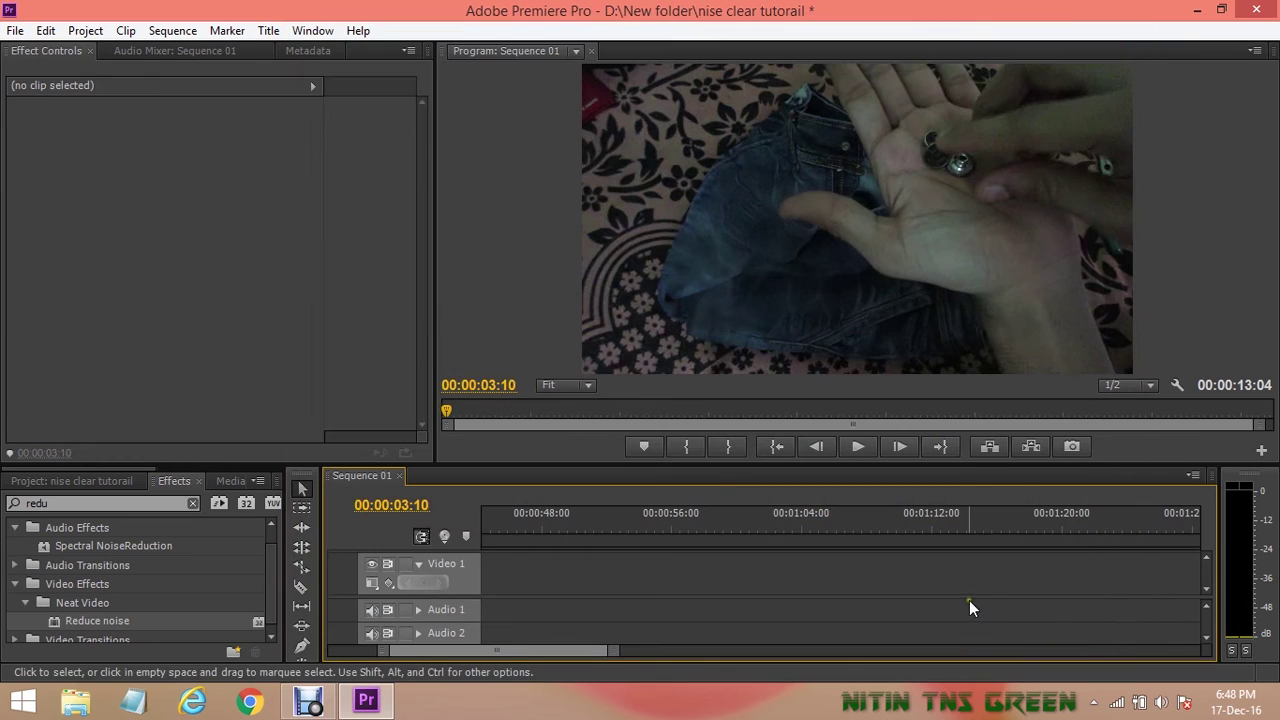
# Step: Select MVI_8820.MP4 and toggle the Reduce noise effect off and back on to compare
pyautogui.scroll(5, 720, 612)
pyautogui.click(598, 581)
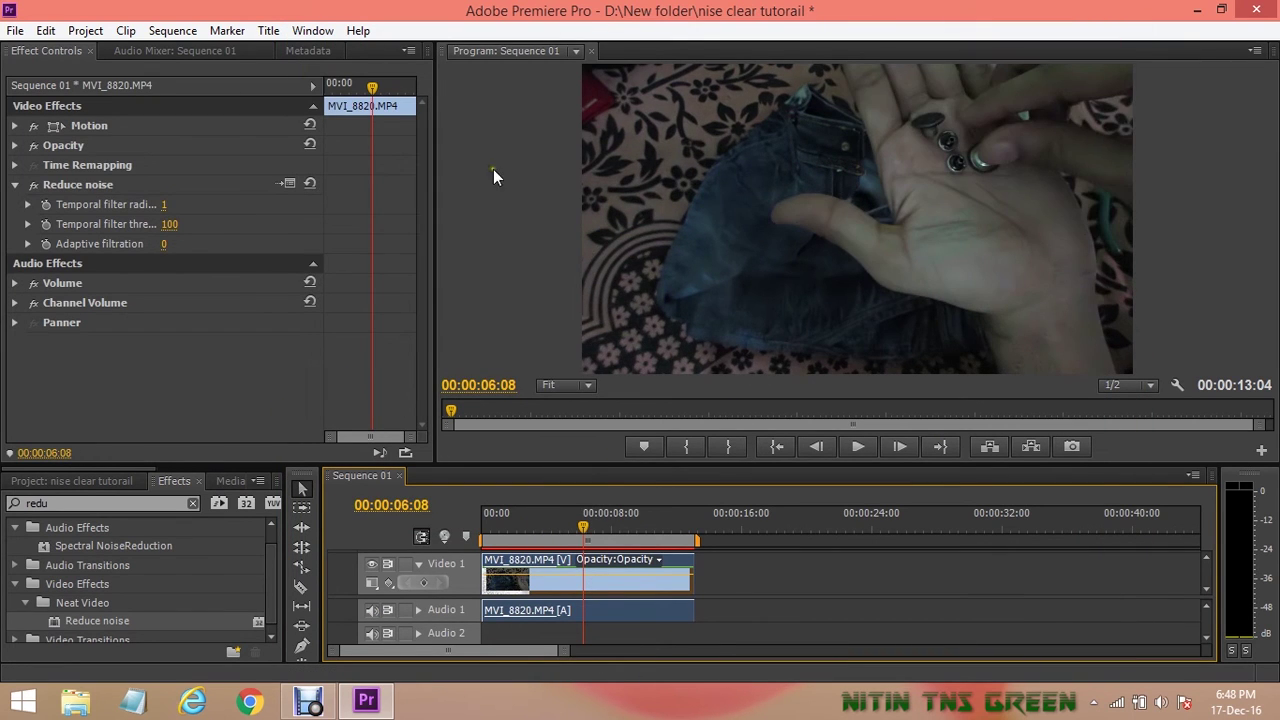
pyautogui.click(34, 185)
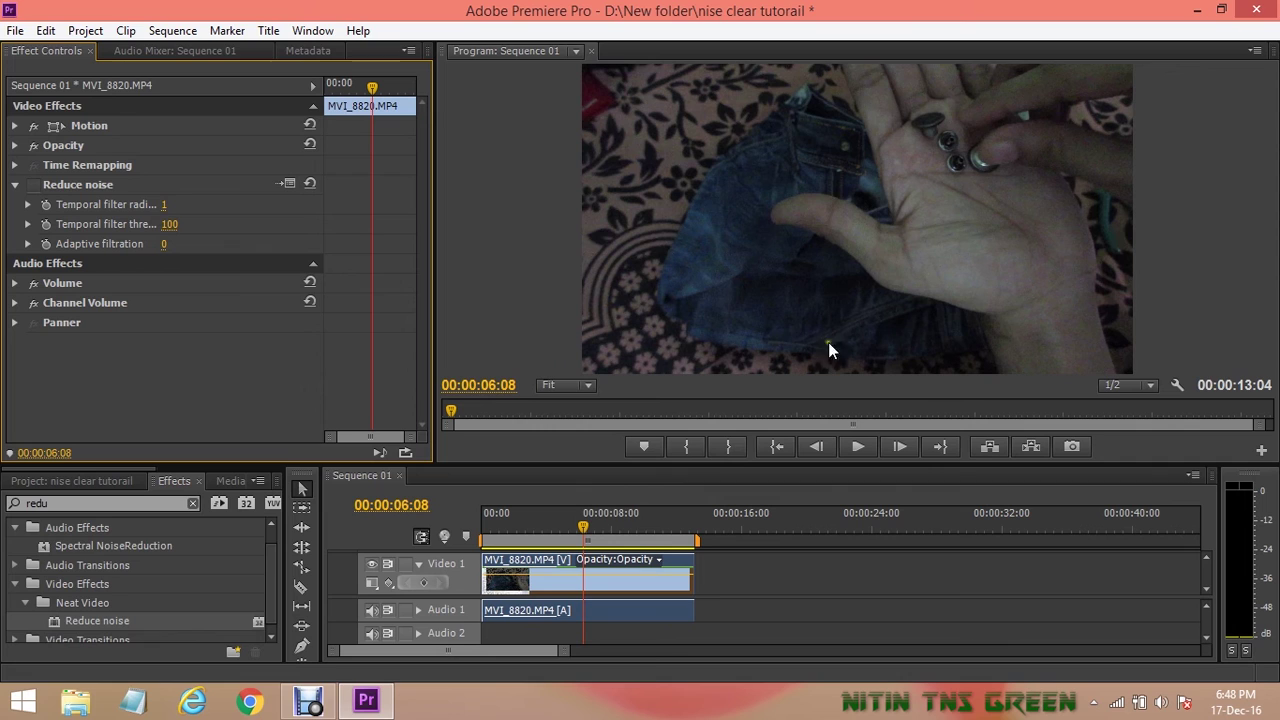
pyautogui.click(34, 185)
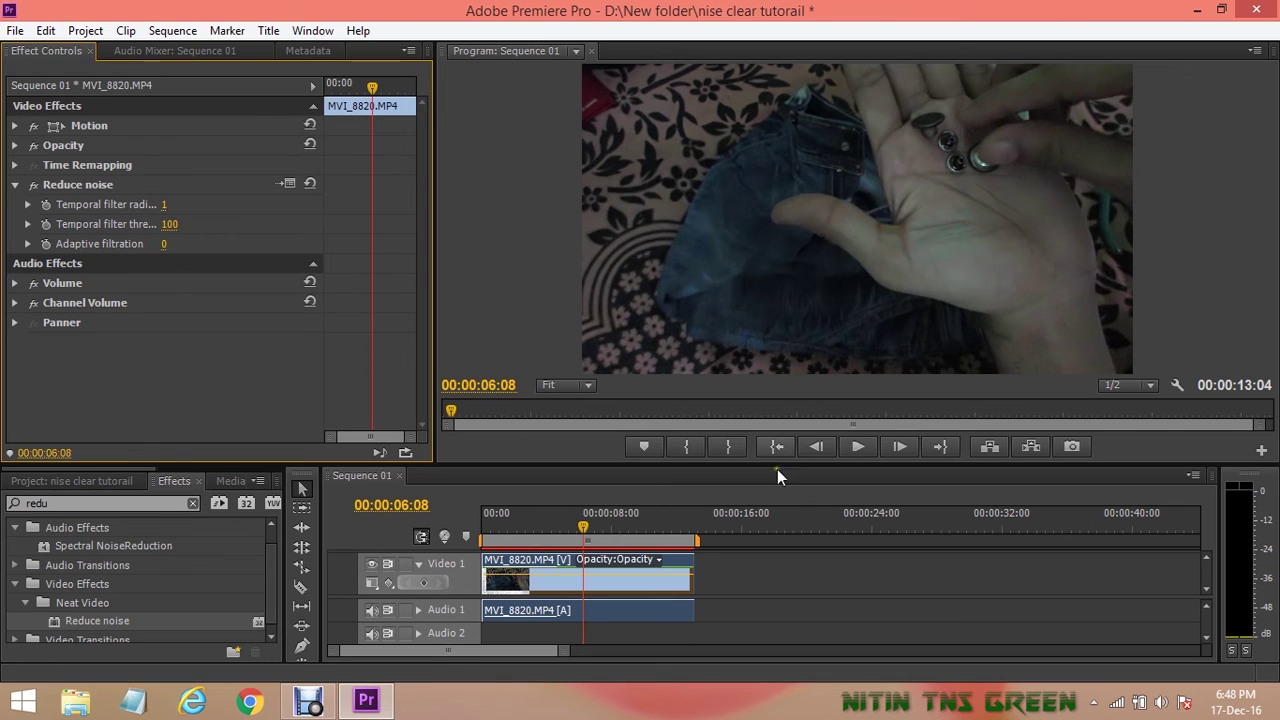
# Step: At 00:00:03:12, compare the frame with Reduce noise off, then leave it on
pyautogui.click(570, 527)
pyautogui.click(537, 527)
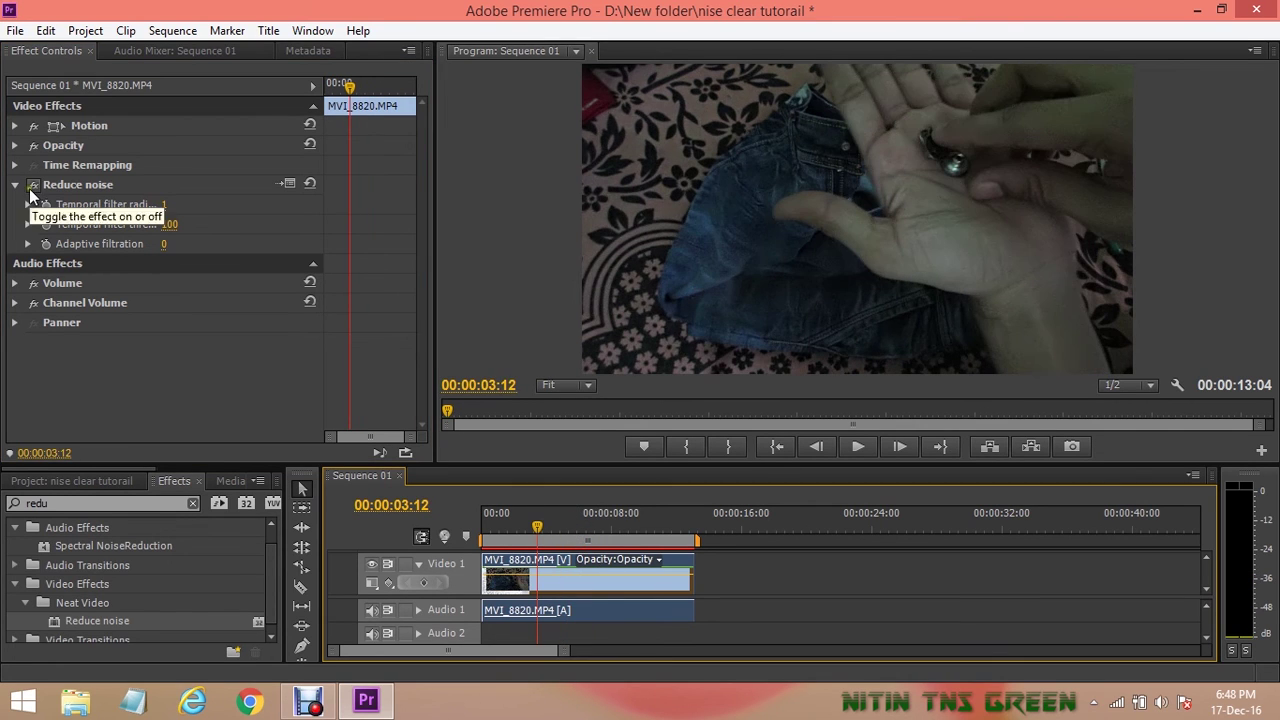
pyautogui.click(34, 185)
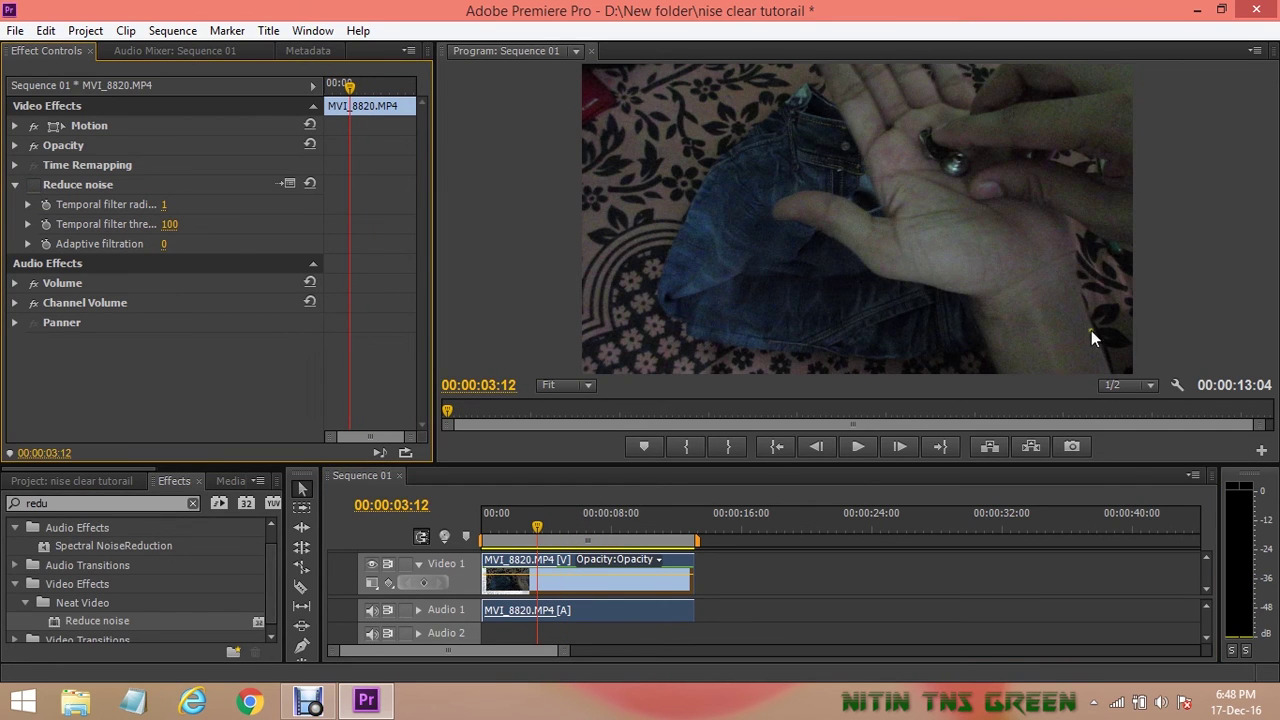
pyautogui.click(34, 186)
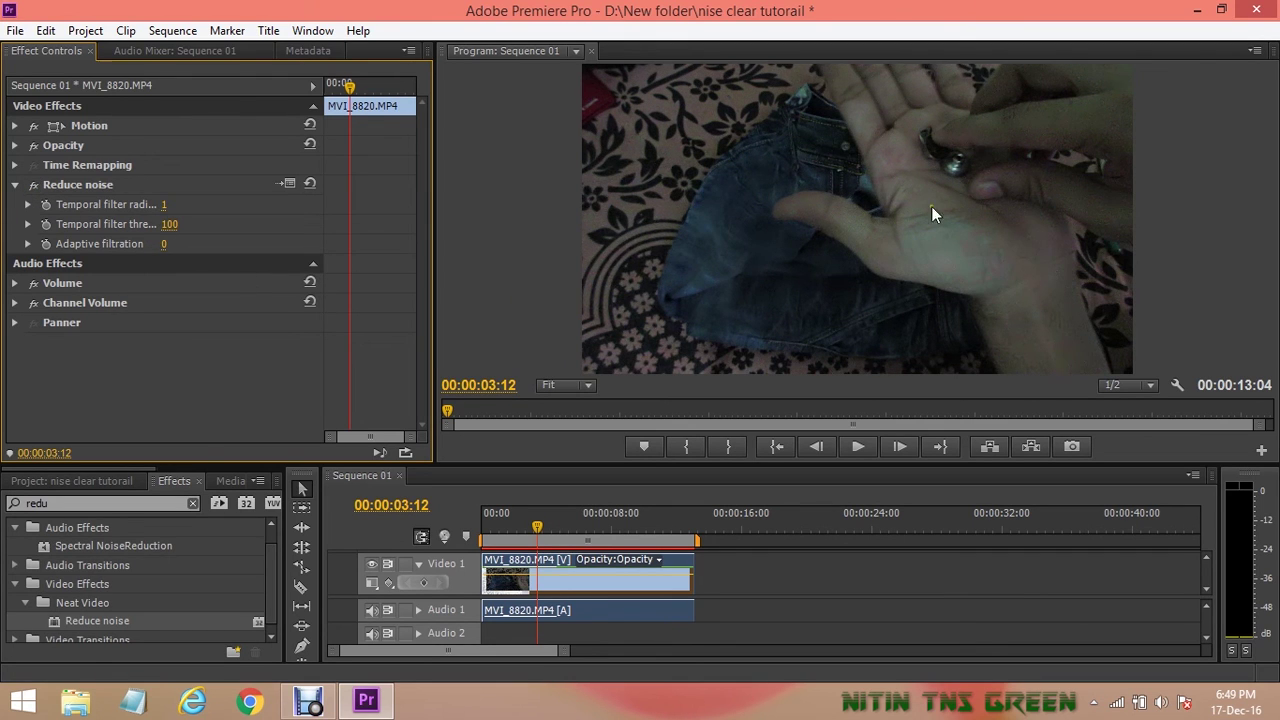
pyautogui.press('space')
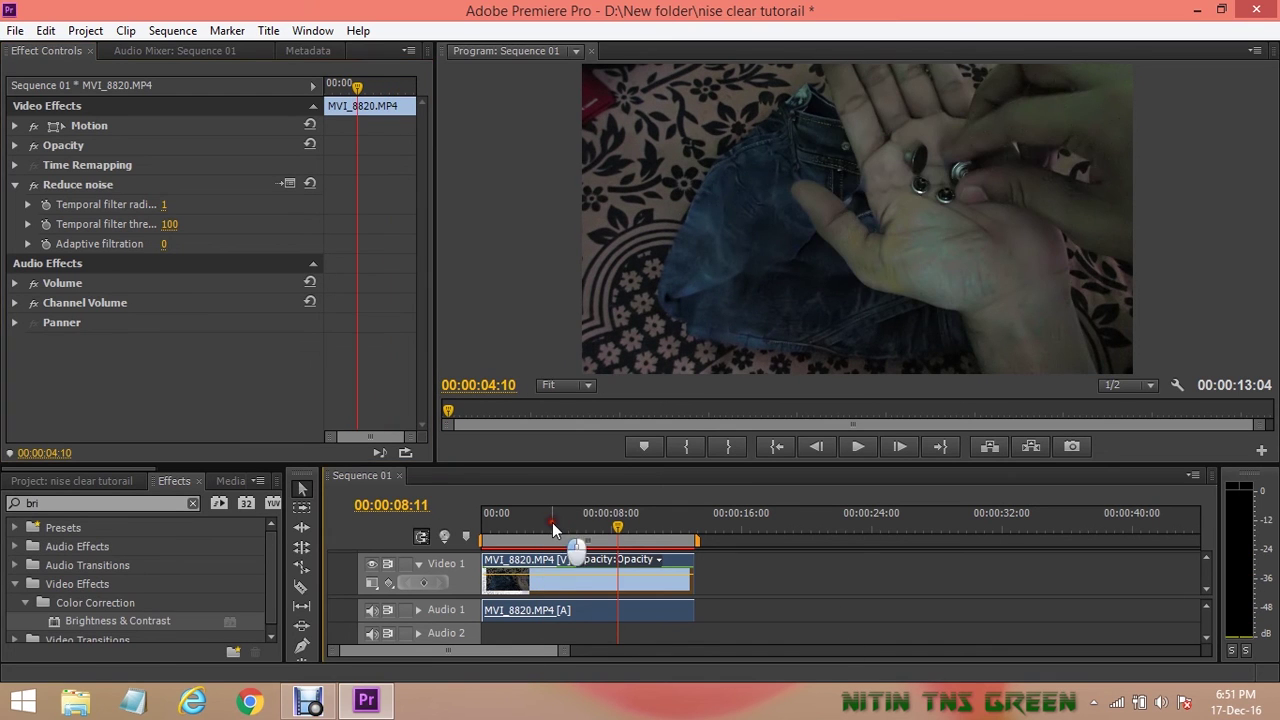
pyautogui.click(553, 524)
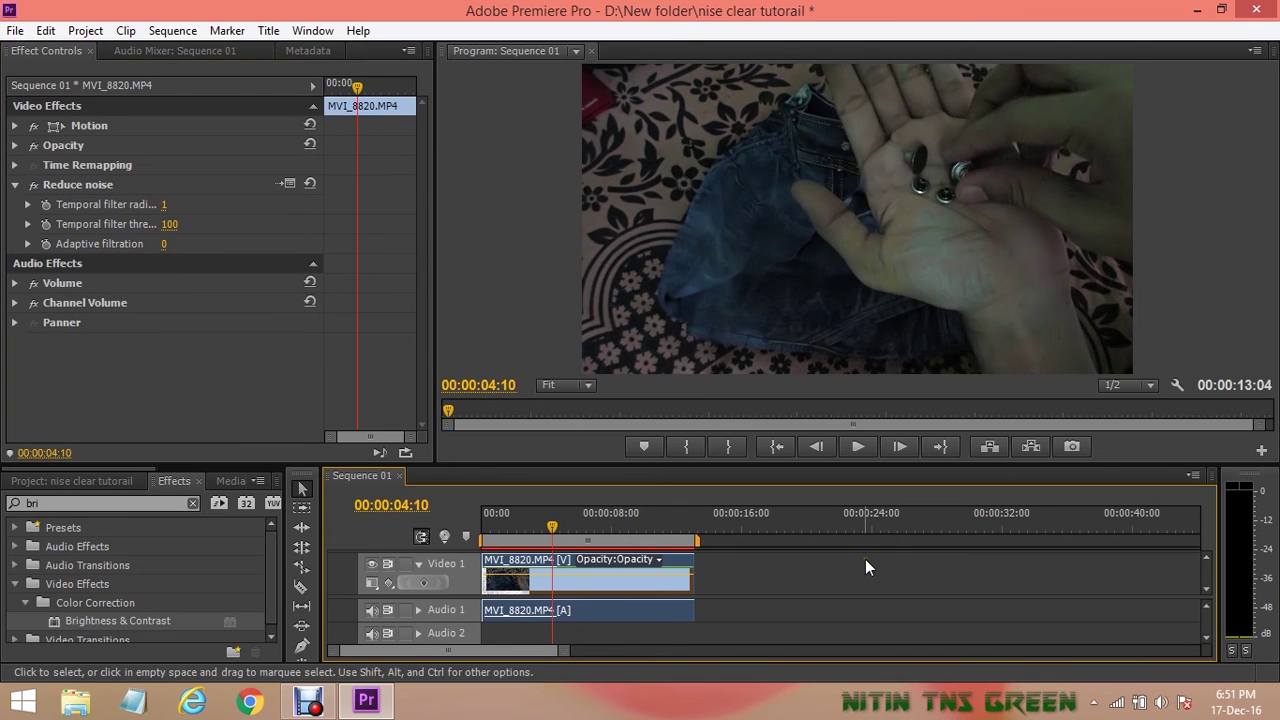
pyautogui.click(286, 184)
pyautogui.click(507, 85)
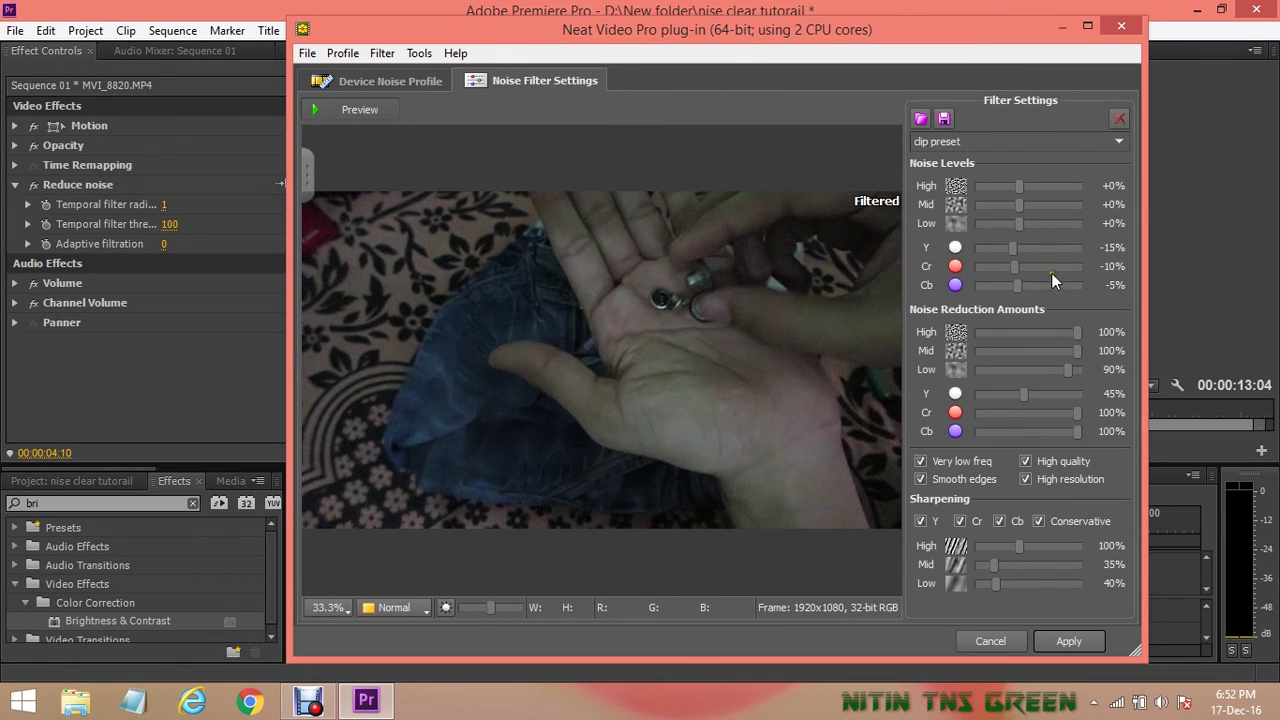
pyautogui.click(1108, 28)
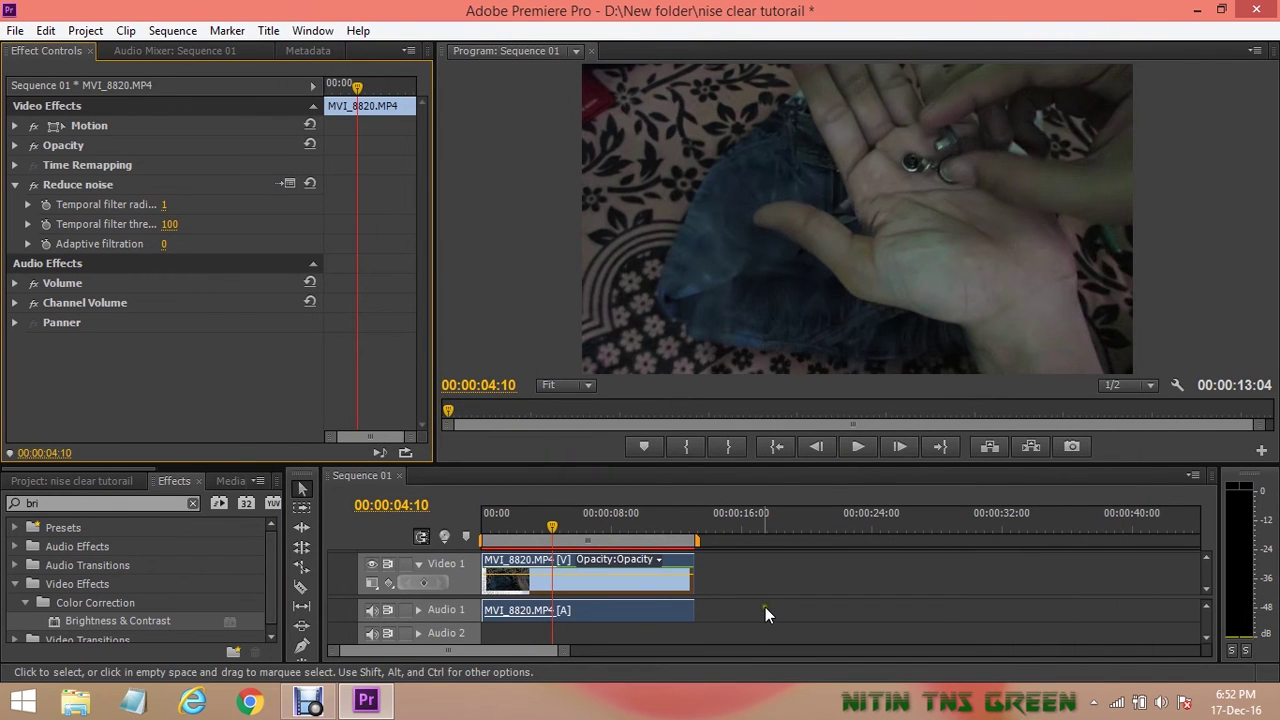